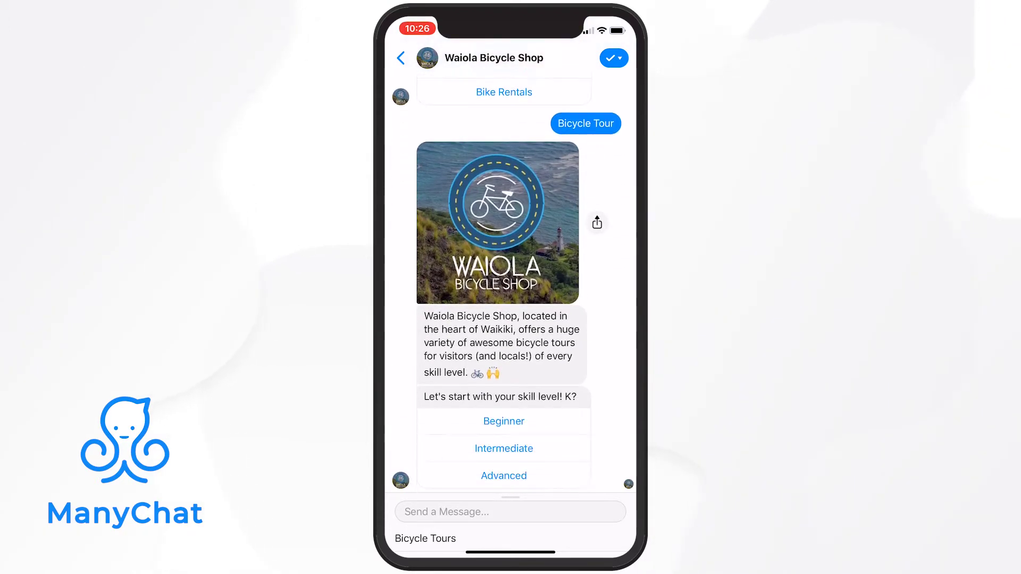
Answer the Waiola bike shop bot's skill-level question with the Beginner quick reply
left_click(503, 421)
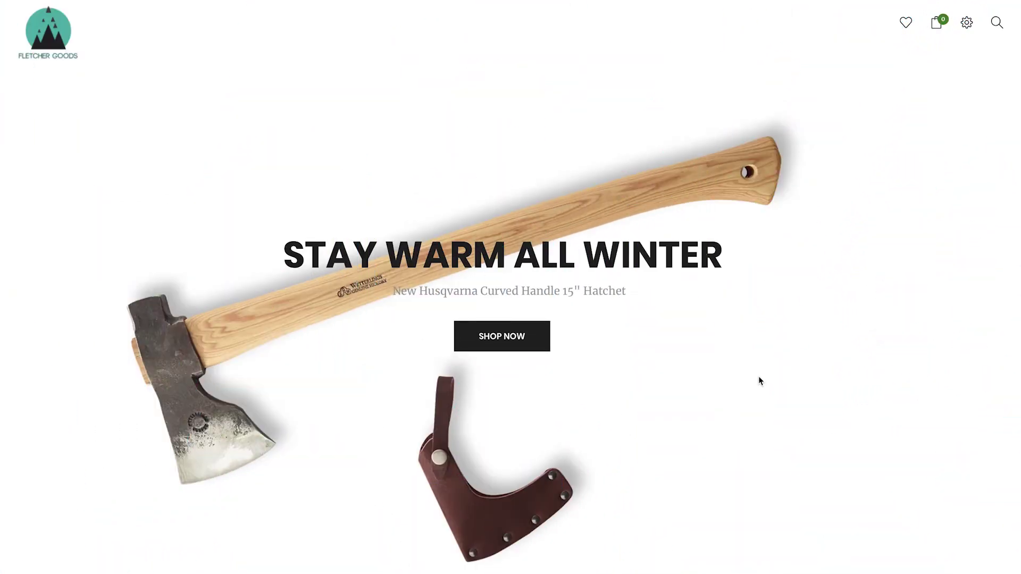
Scroll down the Fletcher Goods homepage past the banners and Hot Products rows
scroll(758, 375, "down", 7)
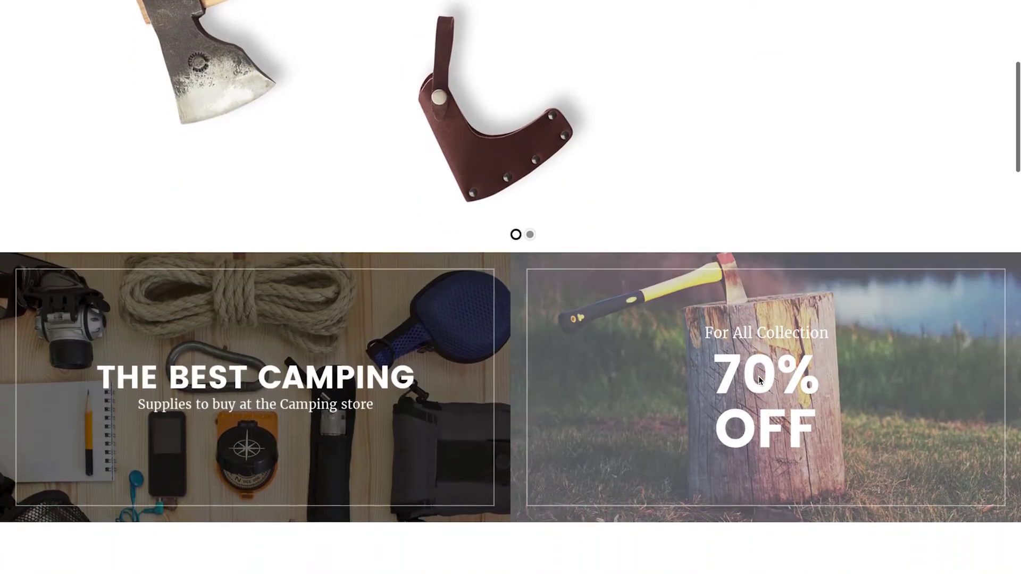
scroll(759, 379, "down", 5)
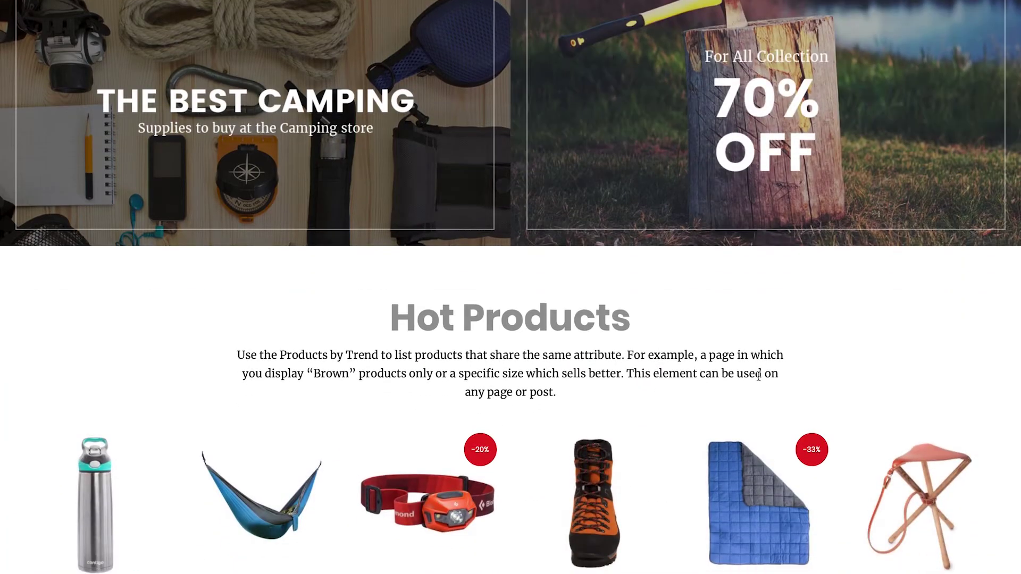
scroll(758, 376, "down", 5)
mouse_move(752, 296)
scroll(751, 296, "down", 8)
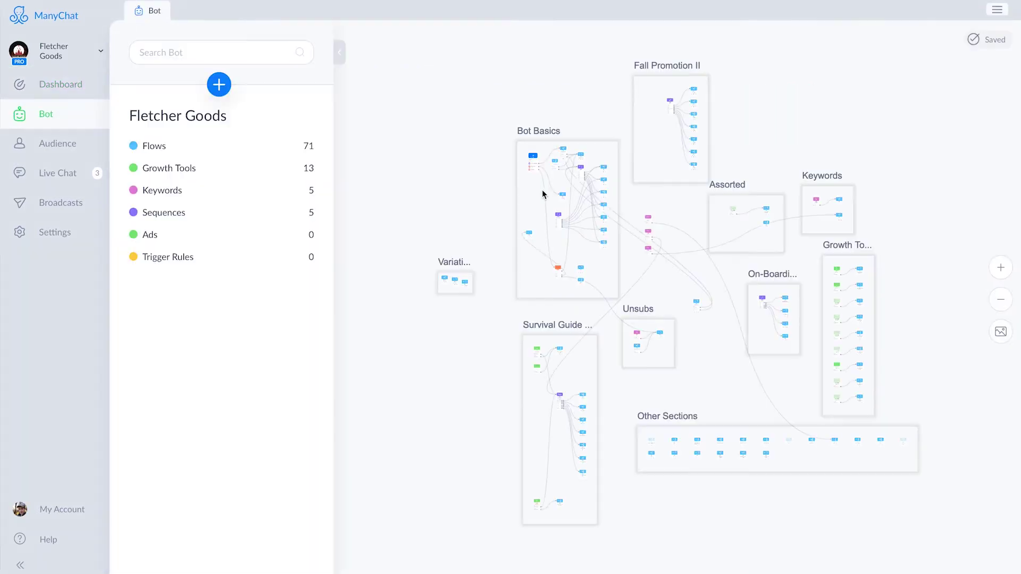
Open the Welcome Message flow from the bot map in editing mode
scroll(541, 181, "up", 4)
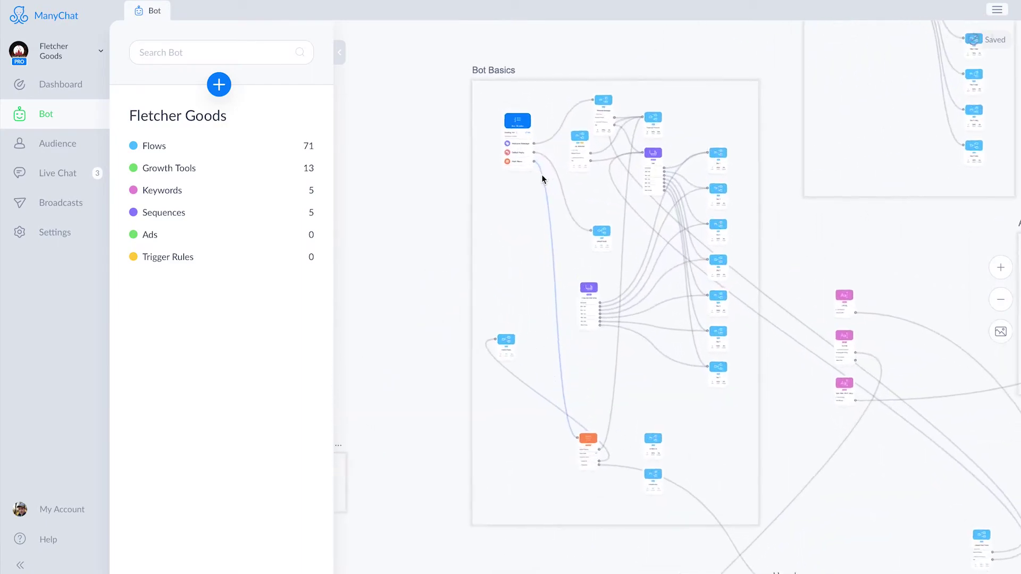
scroll(541, 175, "up", 5)
scroll(543, 181, "up", 5)
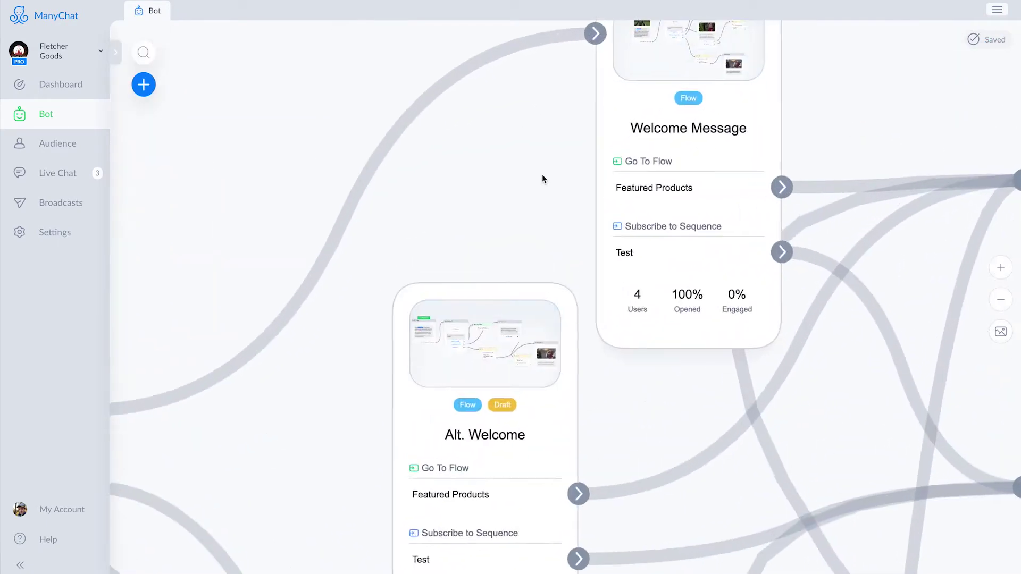
left_click(594, 214)
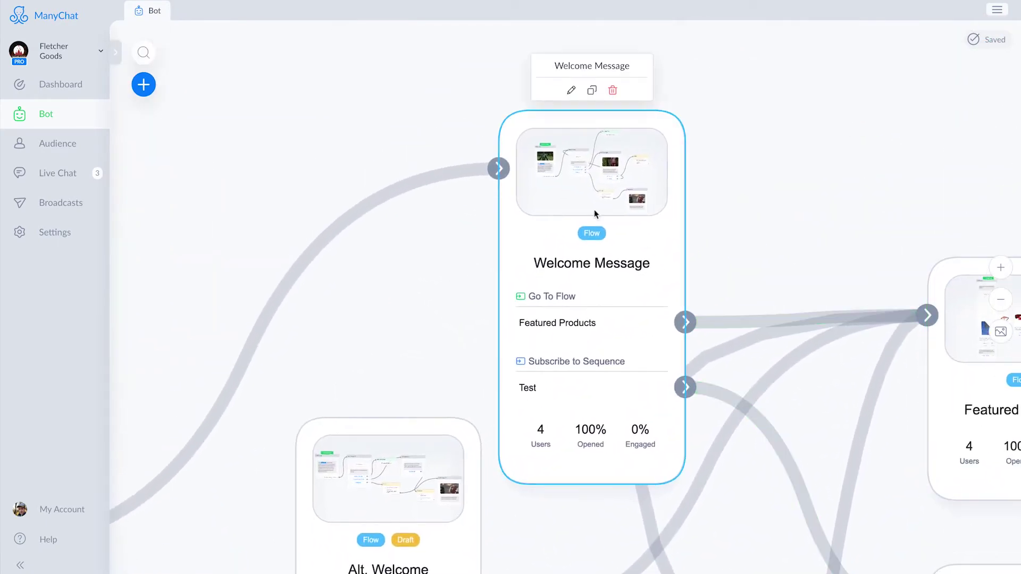
left_click(595, 210)
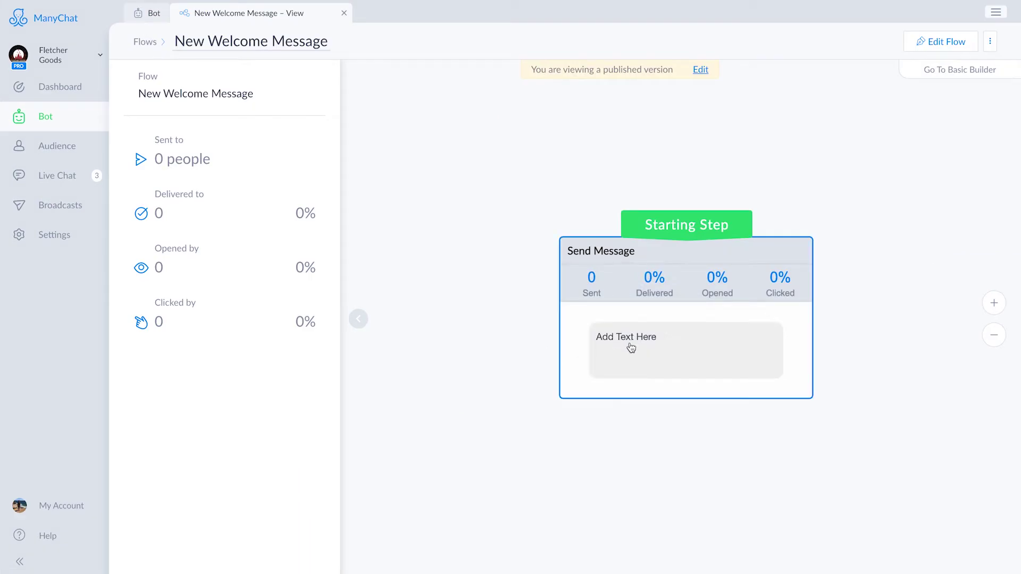
left_click(937, 45)
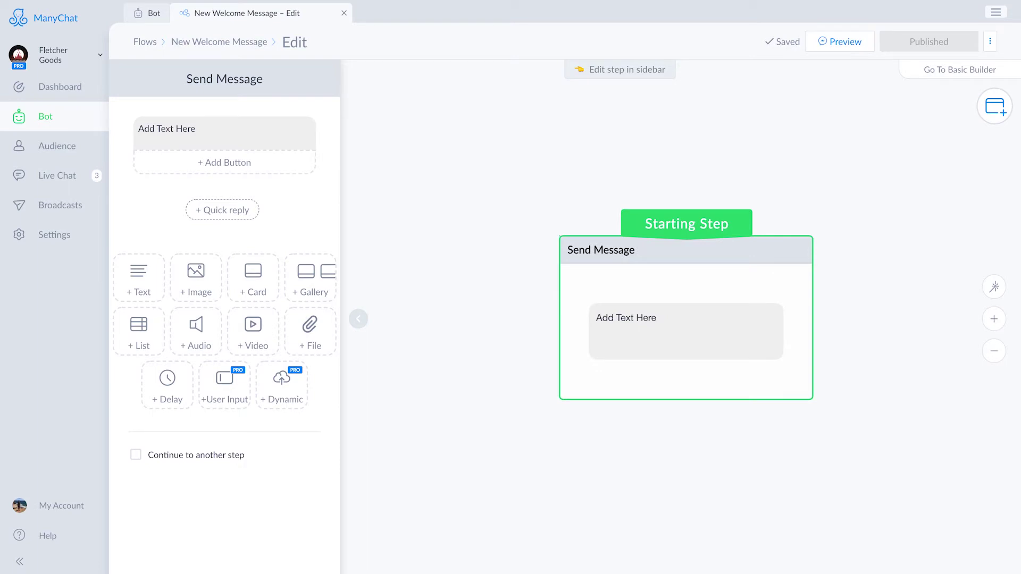
Paste the greeting, swap plain 'First Name' for the First Name variable, and enable Continue to another step
left_click(180, 128)
type("Hello First Name, I'm the chatbot powering your Fletcher Goods experience today. I can help you browse through our featured products, hook you up with a limited-time promo, or get you in touch with a living, breathing member of the Fletcher Goods team.")
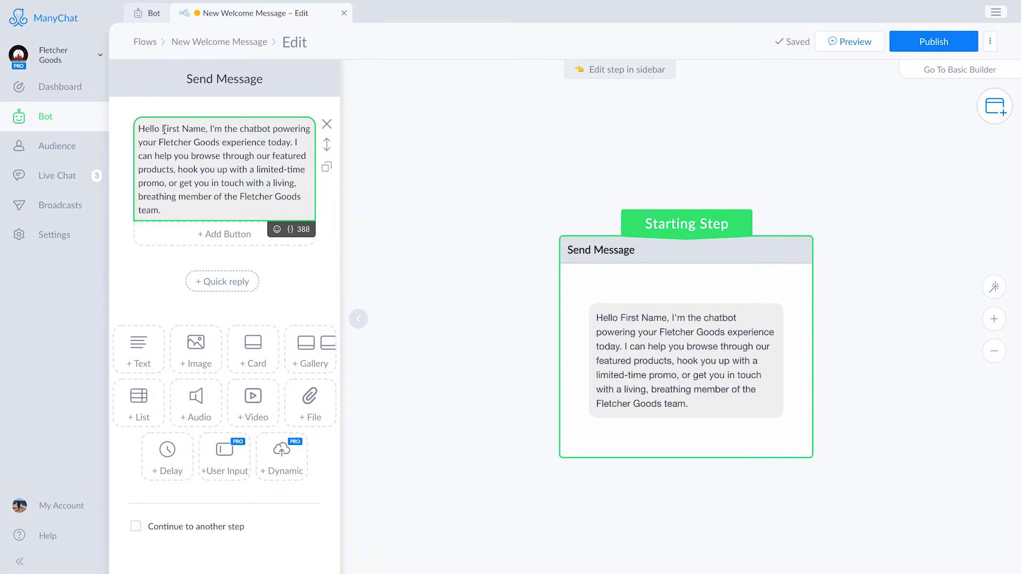
left_click_drag(162, 129, 206, 130)
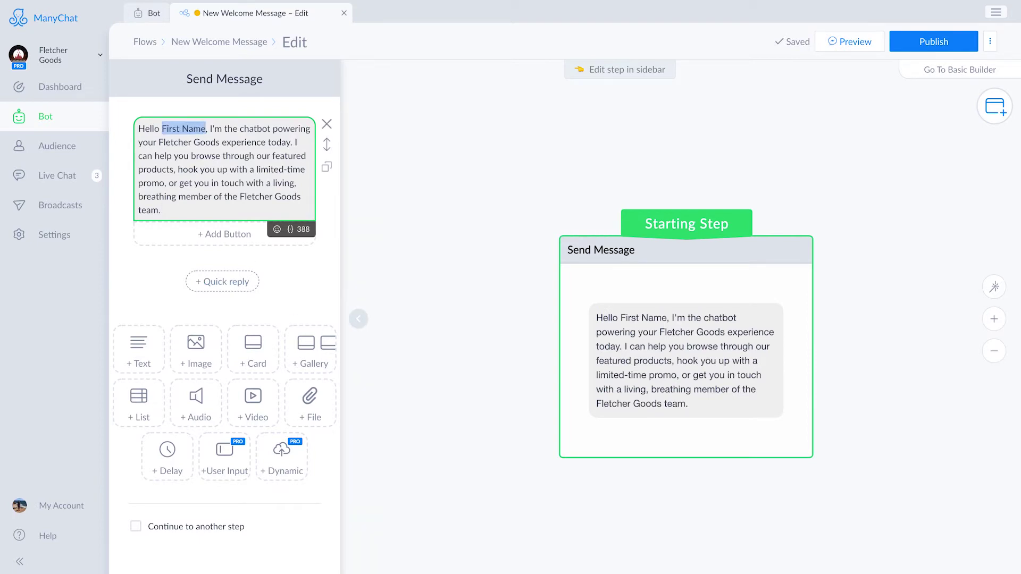
key("BackSpace")
left_click(291, 229)
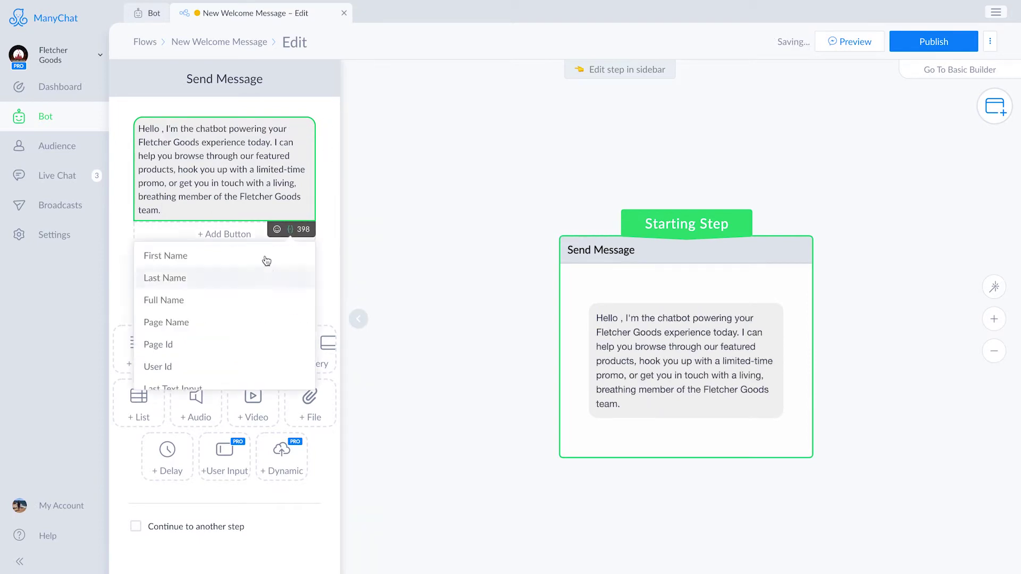
left_click(288, 311)
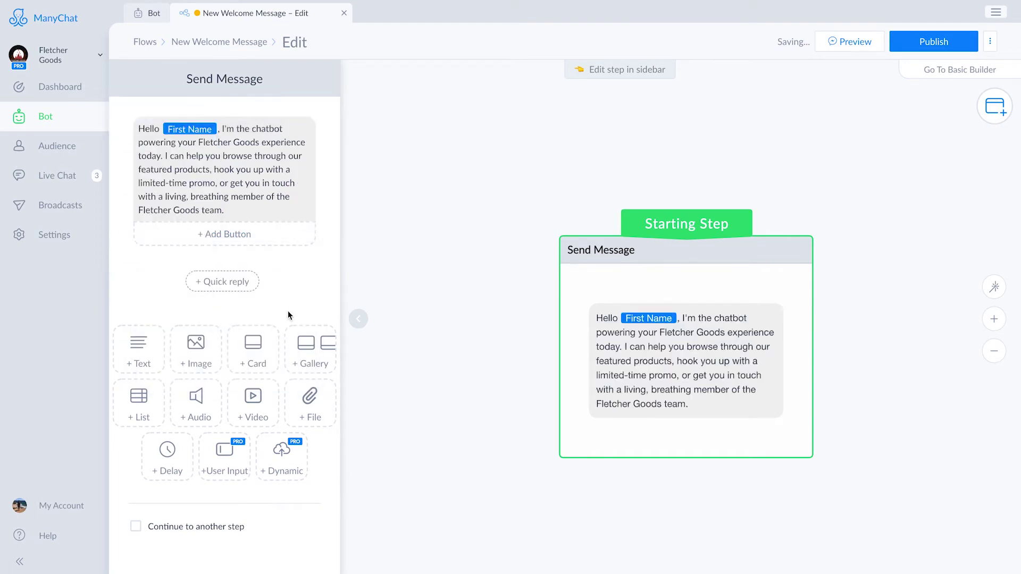
left_click(170, 523)
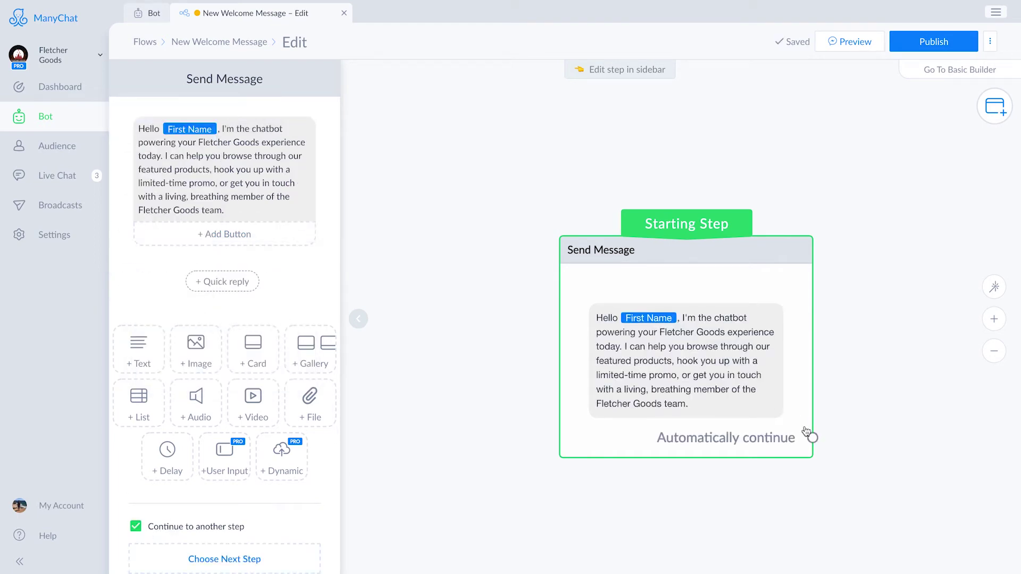
Add a new message after the greeting: a 2-second typing delay, then the choose-an-option prompt
left_click(811, 435)
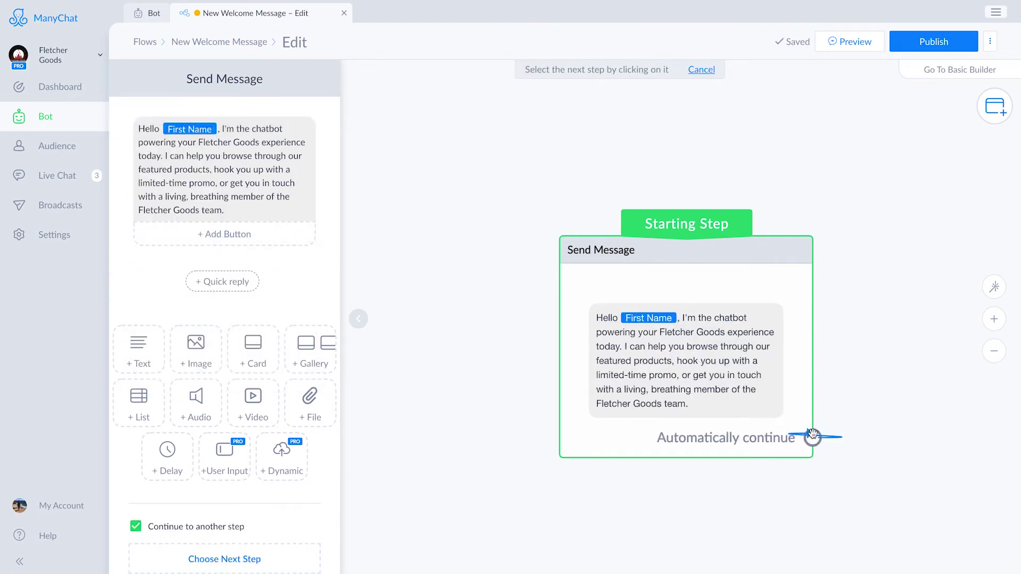
left_click(900, 270)
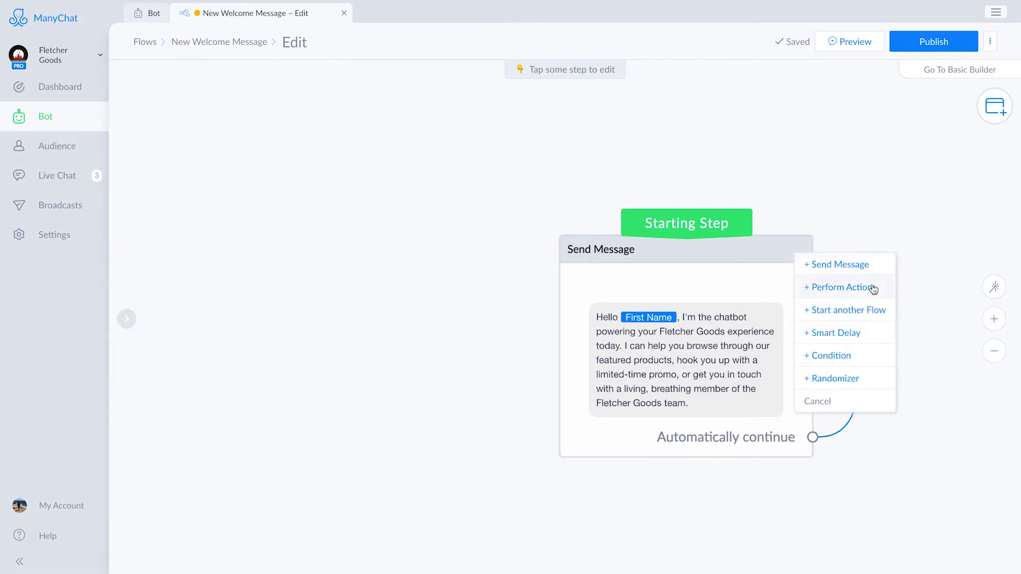
left_click(860, 273)
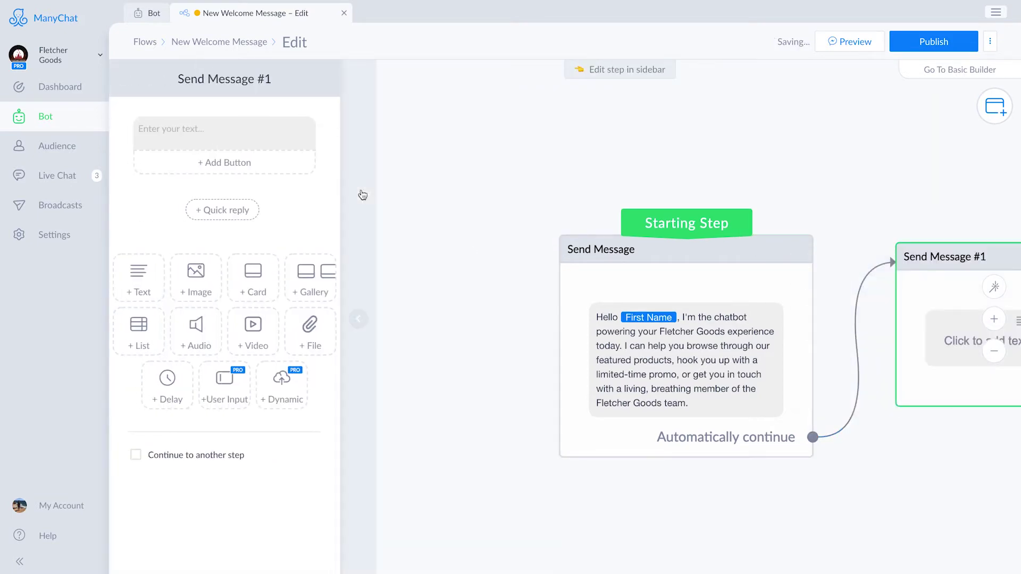
left_click(174, 395)
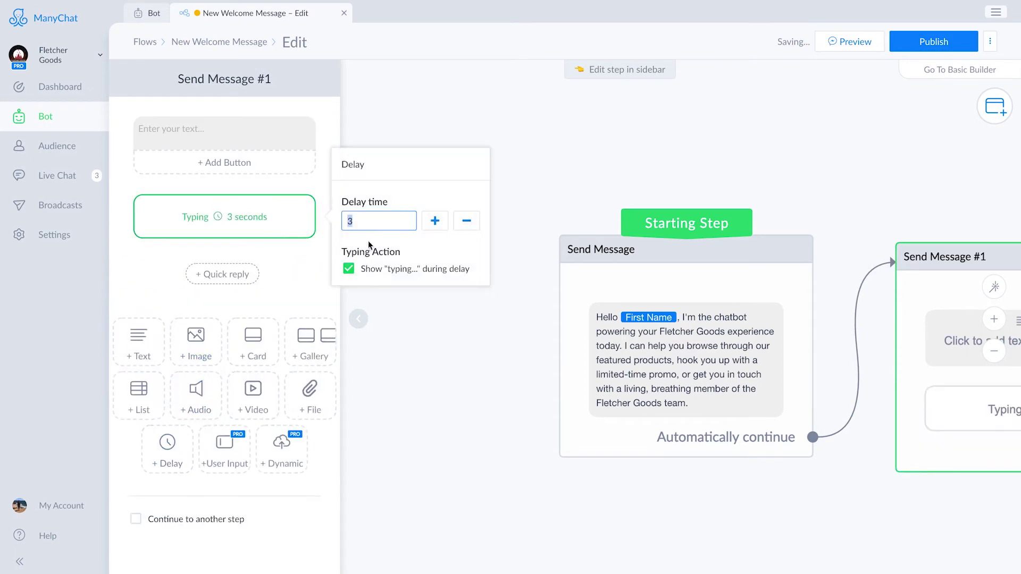
left_click_drag(327, 223, 323, 137)
type("Choose from one of the options below to continue:")
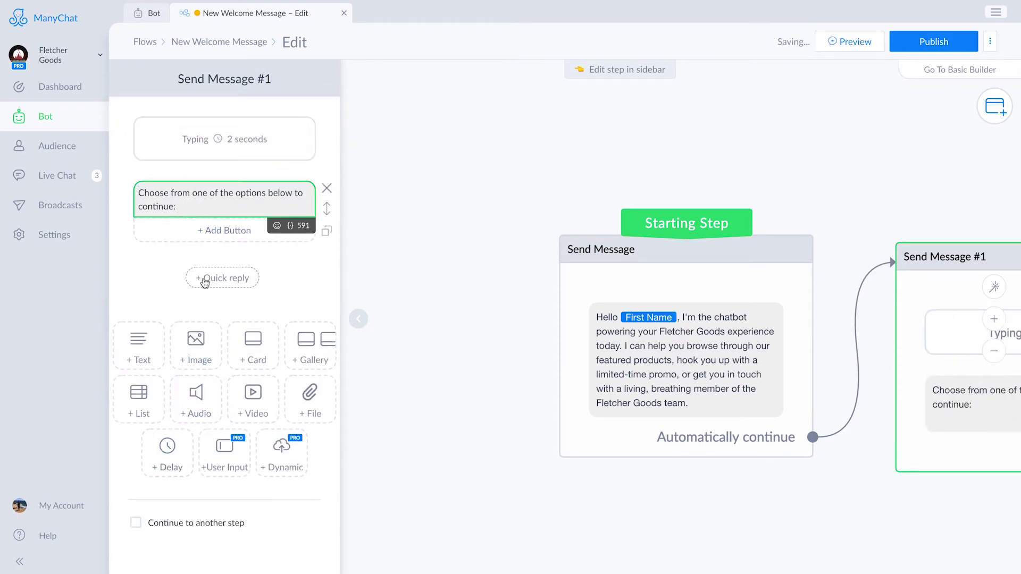
Add three reply buttons to the prompt and title the first one Browse Products
left_click(231, 231)
left_click(232, 253)
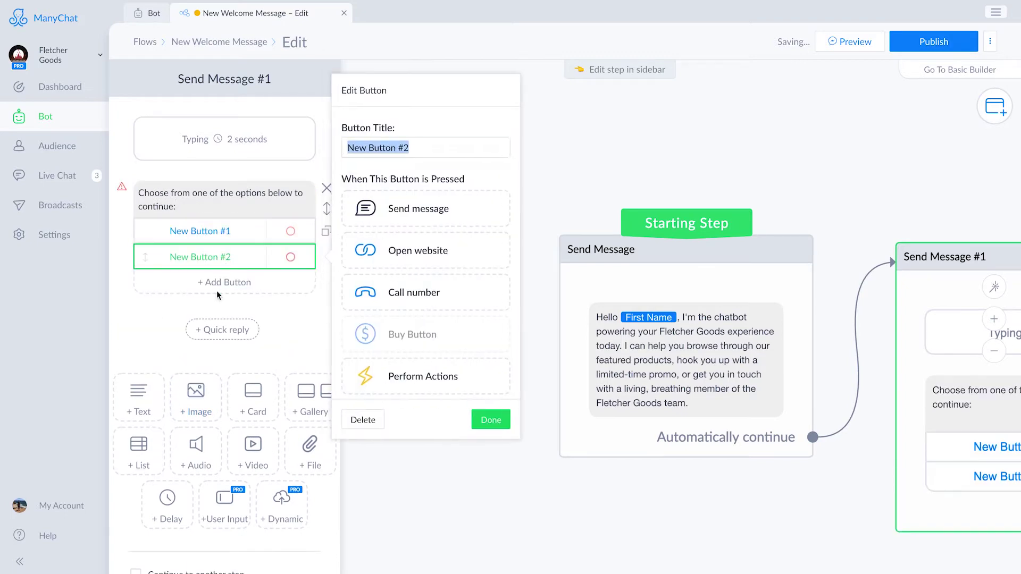
left_click(231, 280)
left_click(269, 236)
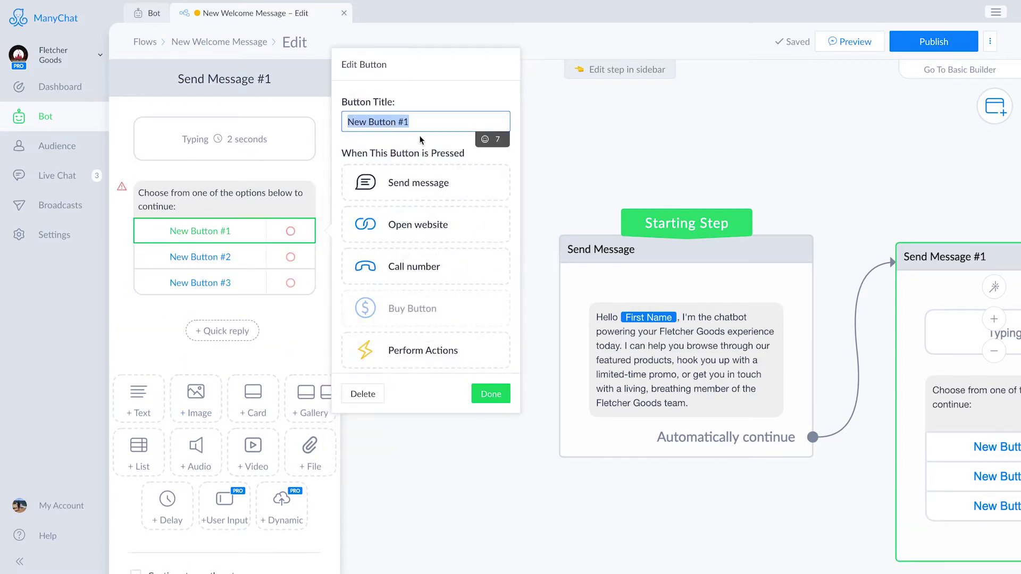
type("Browse")
type("Product")
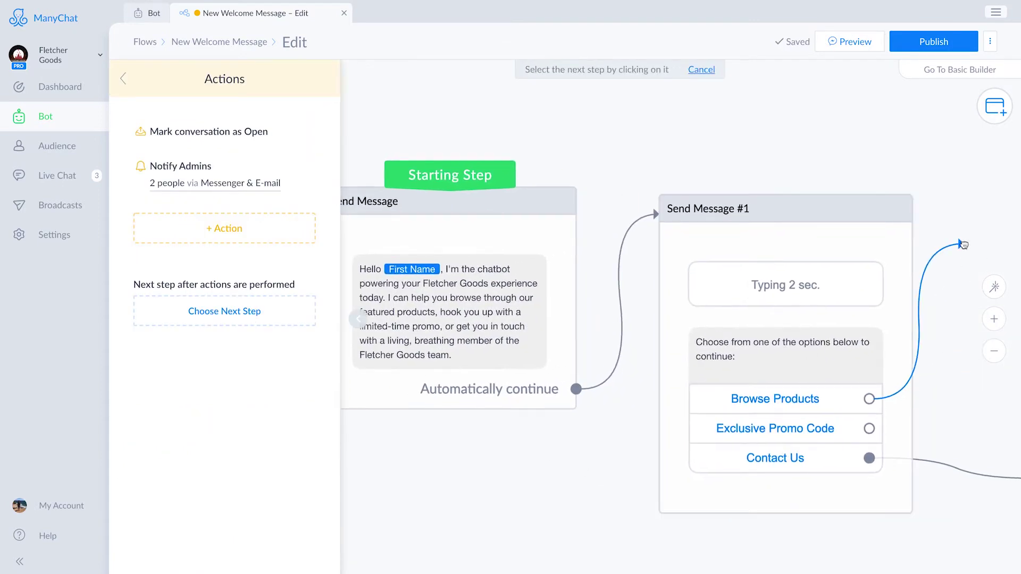
Link Browse Products to the Featured Products flow and begin titling the second button Exclusive Promo
left_click(964, 244)
left_click(896, 288)
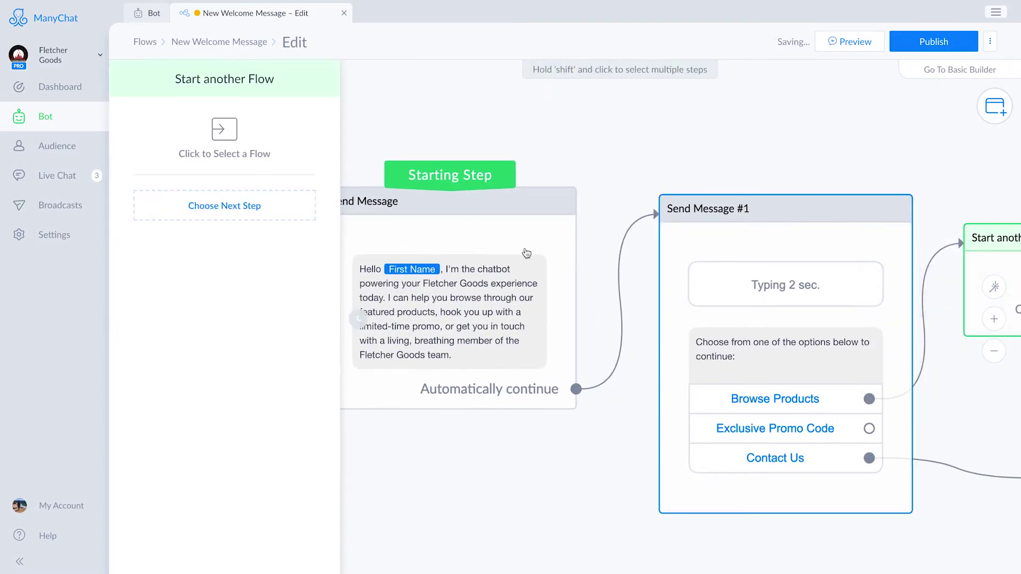
left_click(231, 132)
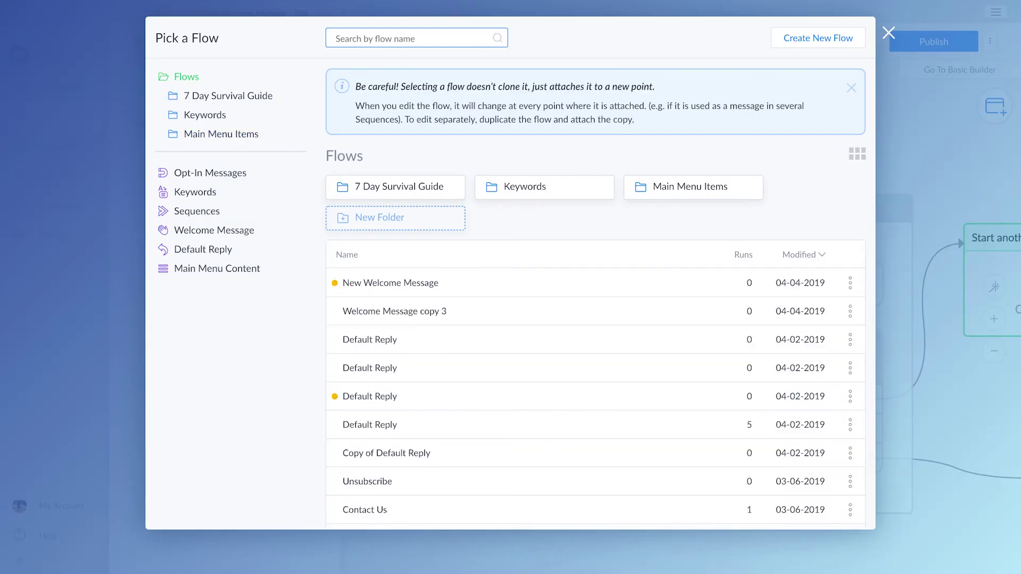
type("featured")
left_click(419, 208)
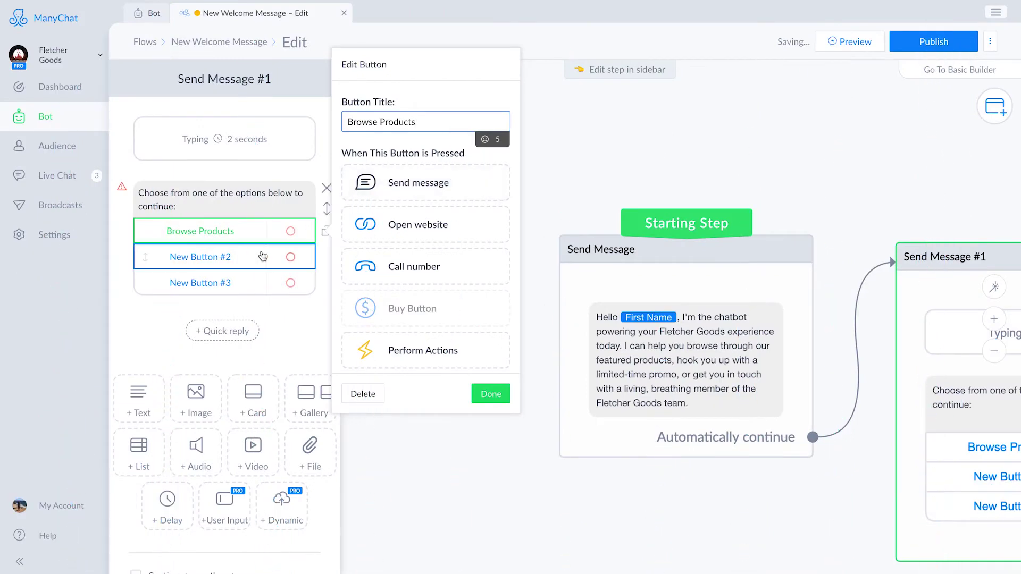
left_click(238, 257)
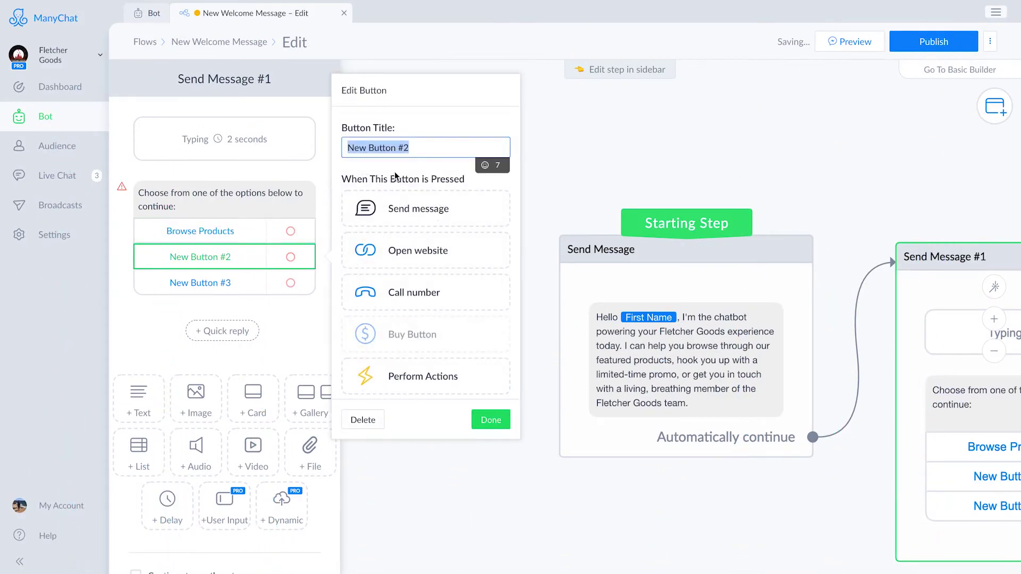
type("Exclusi")
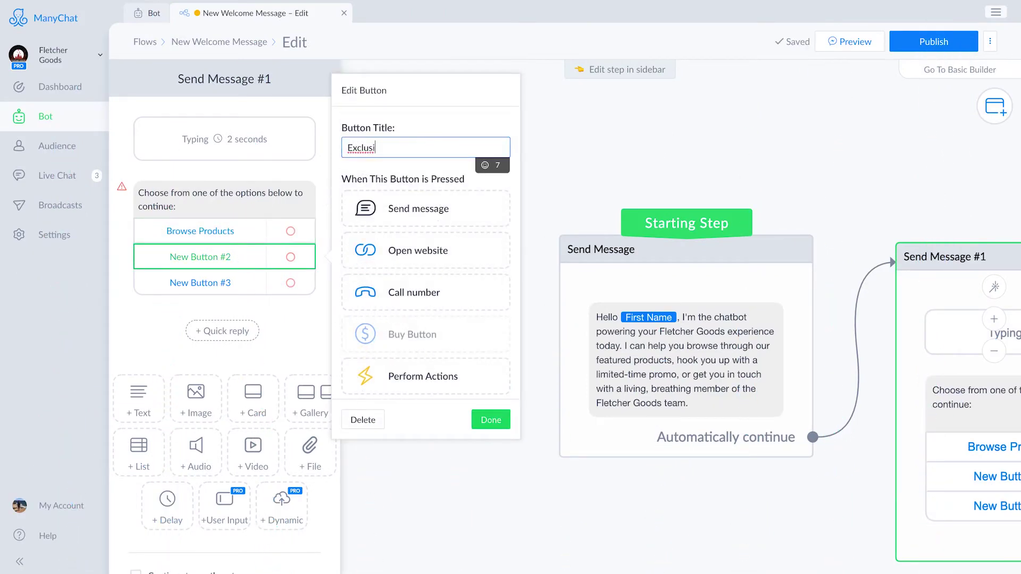
type("ve Promo")
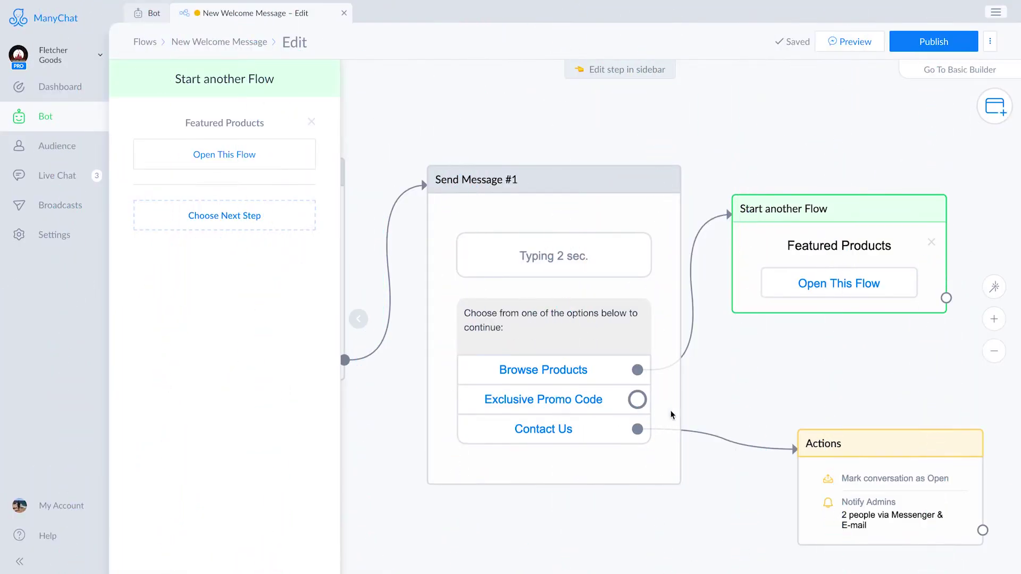
Link Exclusive Promo Code to a new message with the promo text and a Sign Me Up! button
left_click_drag(637, 399, 780, 360)
left_click(809, 226)
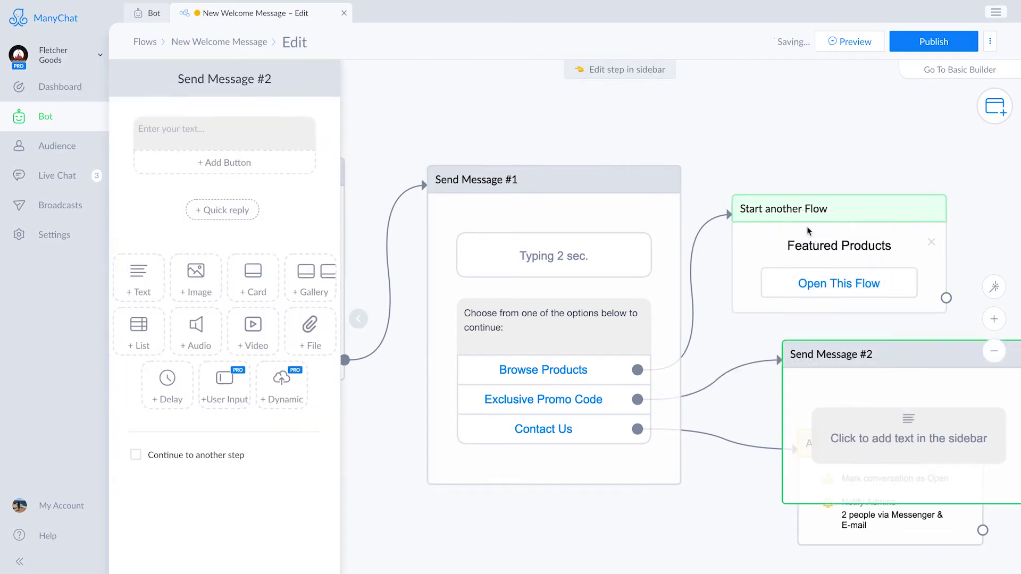
left_click(213, 133)
type("Sign up to receive our 7-Day Fletcher Goods Survival Guide and receive a promo code worth 15% off your first order.")
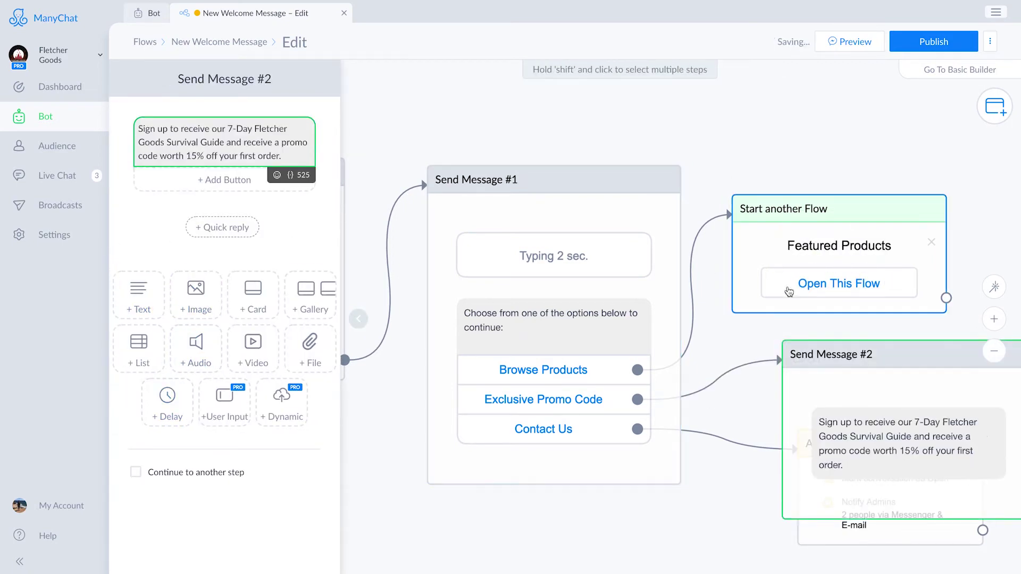
left_click(209, 179)
type("Sign Me Up!")
Make Sign Me Up! add the sguide_promo tag and subscribe to Fall Promotion Extravaganza
left_click(400, 304)
left_click(398, 202)
left_click(225, 135)
left_click(159, 162)
type("sg")
left_click(211, 175)
left_click(224, 198)
scroll(201, 319, "down", 2)
scroll(186, 314, "up", 2)
left_click(189, 271)
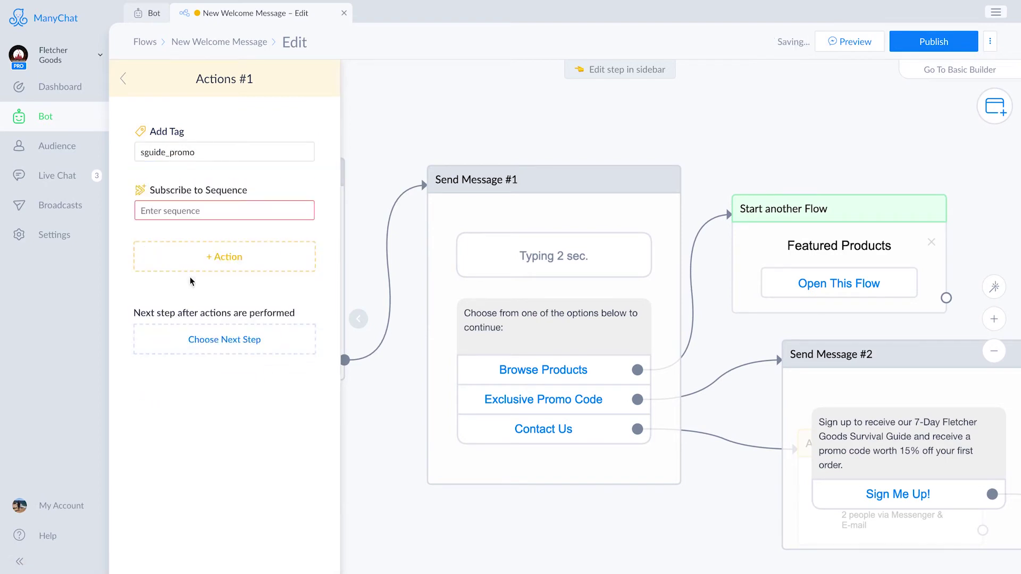
left_click(183, 253)
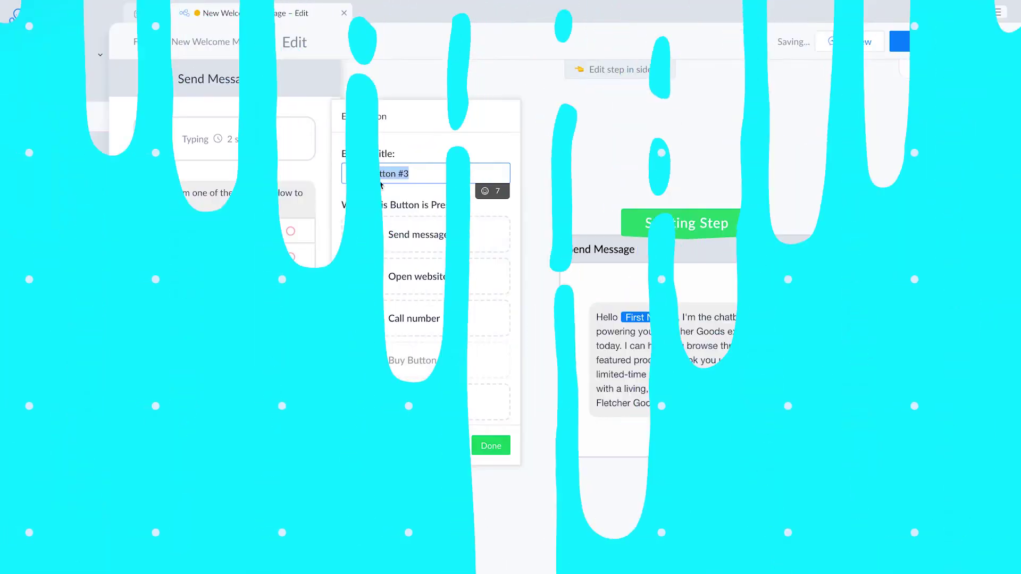
Title the third button Contact Us and give it Mark conversation as Open and Notify Admins actions
type("Co")
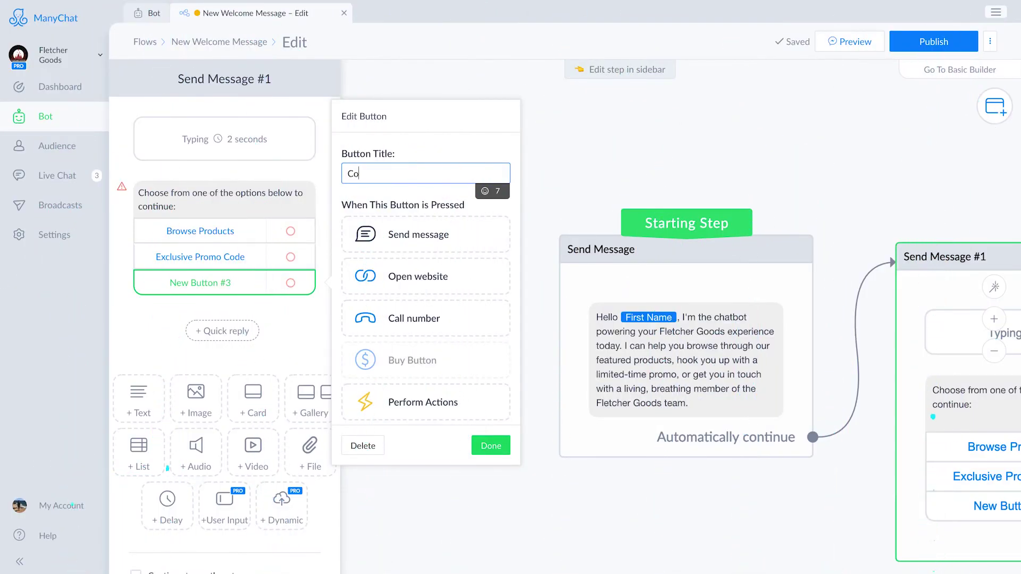
type("ntact \"")
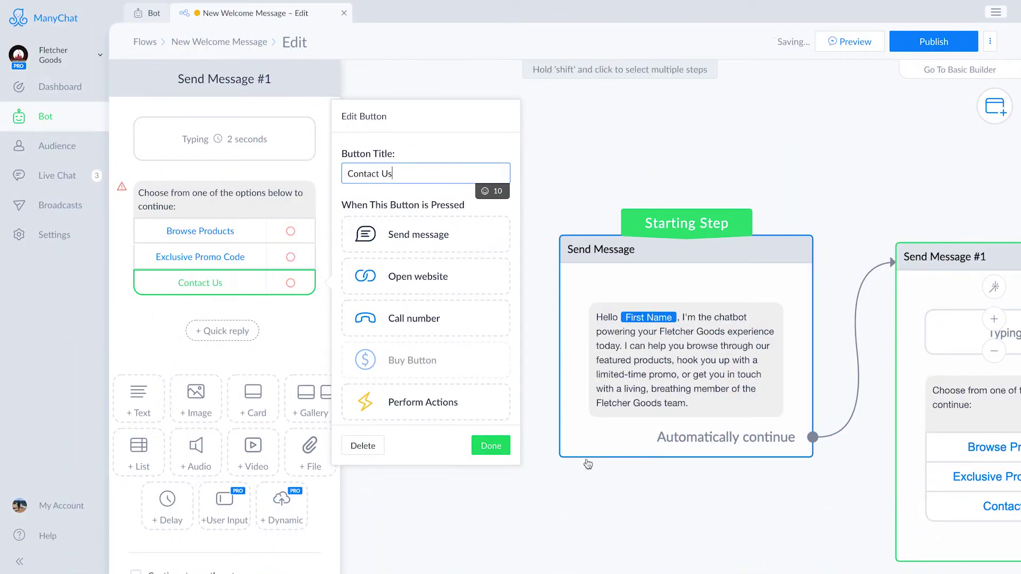
left_click(436, 404)
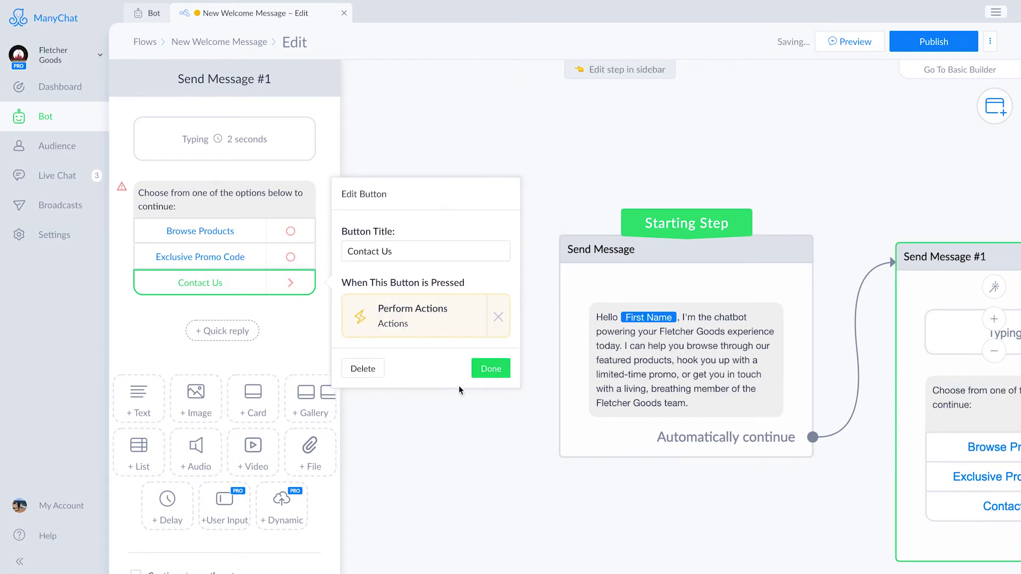
left_click(402, 324)
left_click(263, 142)
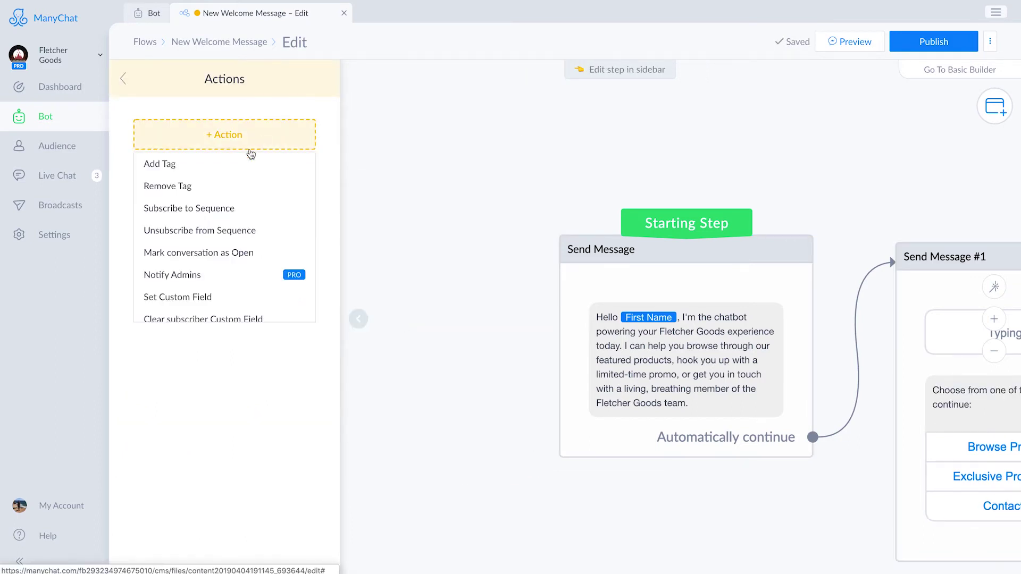
left_click(237, 254)
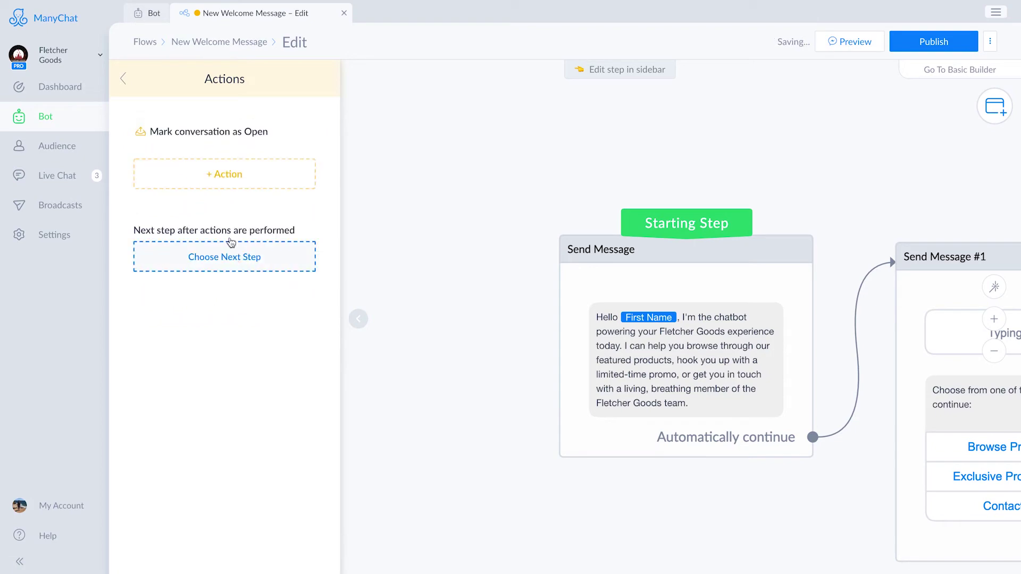
left_click(208, 173)
scroll(173, 282, "down", 2)
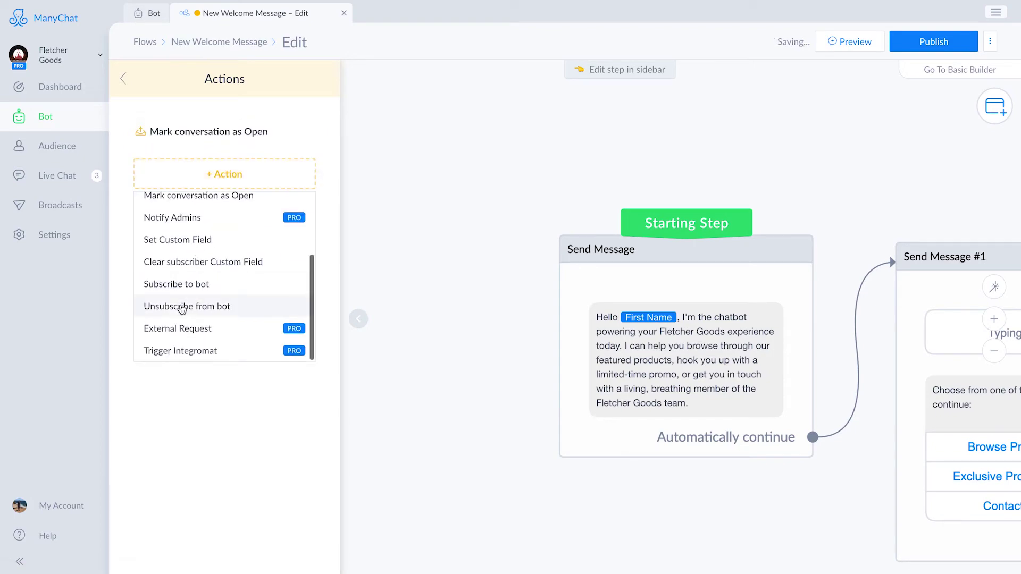
left_click(179, 218)
Link the Contact Us actions to a new message saying a Fletcher Goods team member will reach out soon
left_click_drag(786, 507, 567, 458)
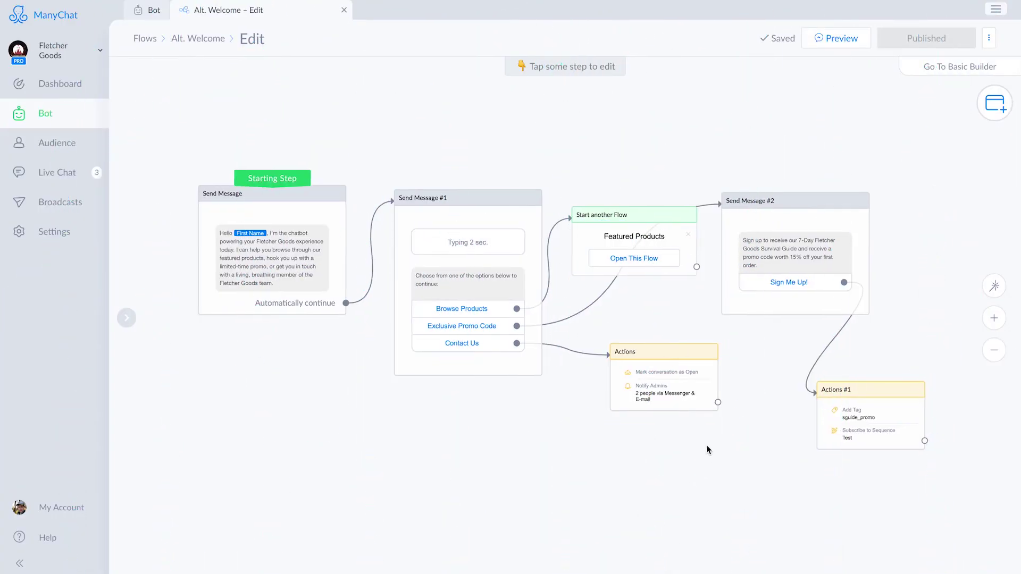
left_click_drag(700, 449, 545, 406)
left_click(552, 361)
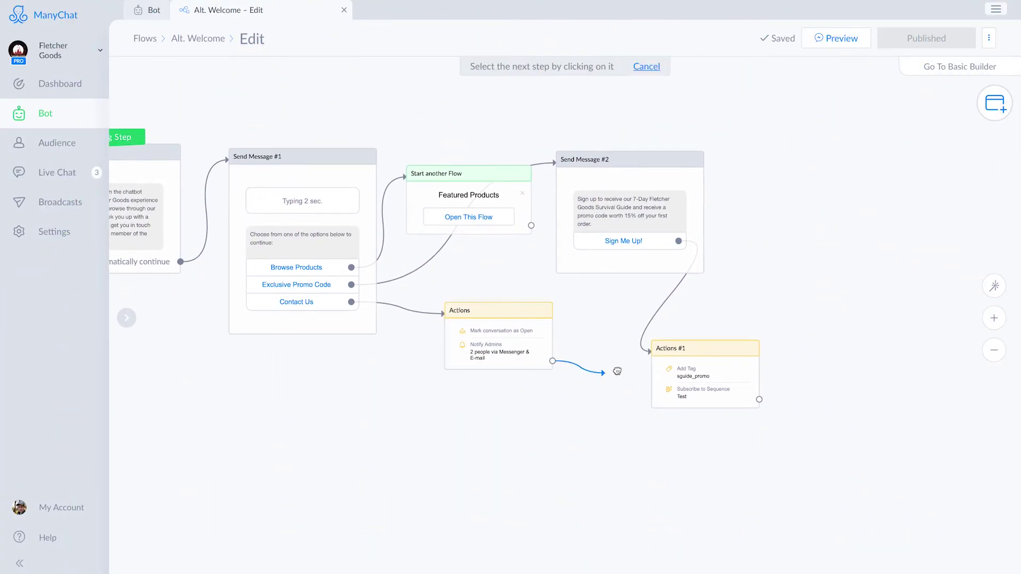
left_click(780, 279)
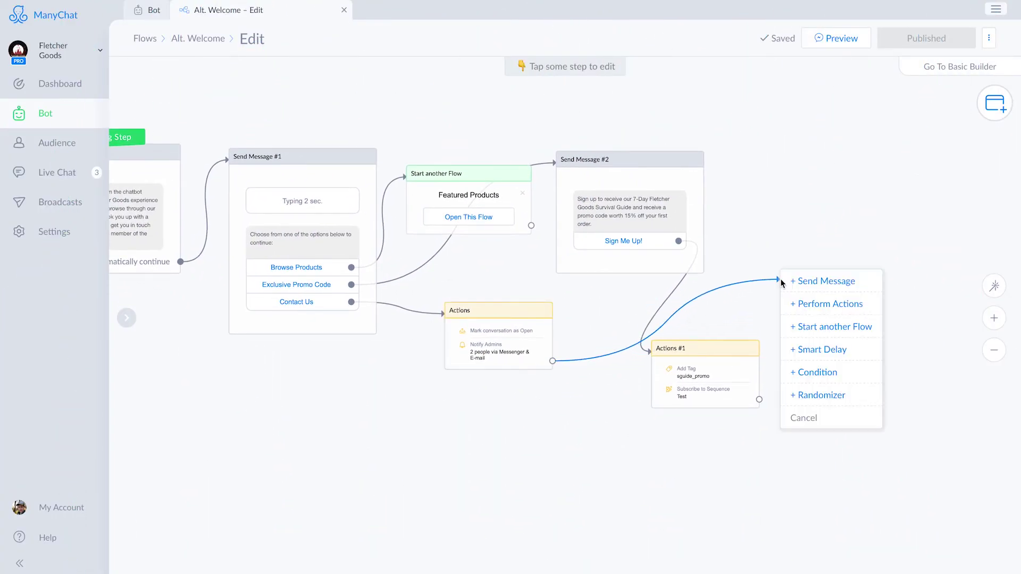
left_click(822, 282)
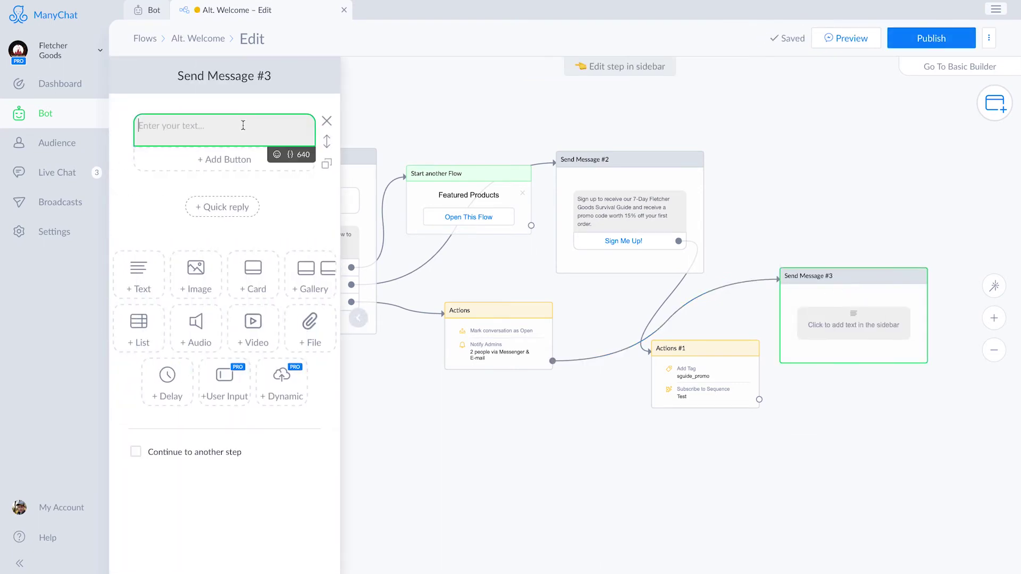
type("Okay! A member of ht")
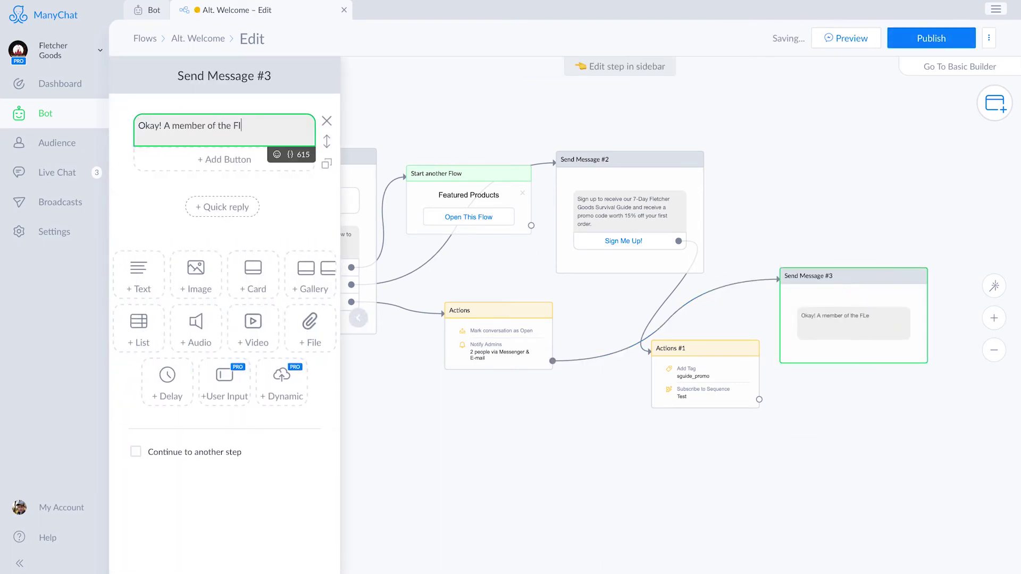
type("e Fletcher Goods team will reach out to you super soon!")
Add an uploaded image to that message and move it above the reply text
left_click(196, 276)
left_click(224, 237)
left_click(525, 167)
left_click(722, 259)
left_click_drag(328, 228, 334, 132)
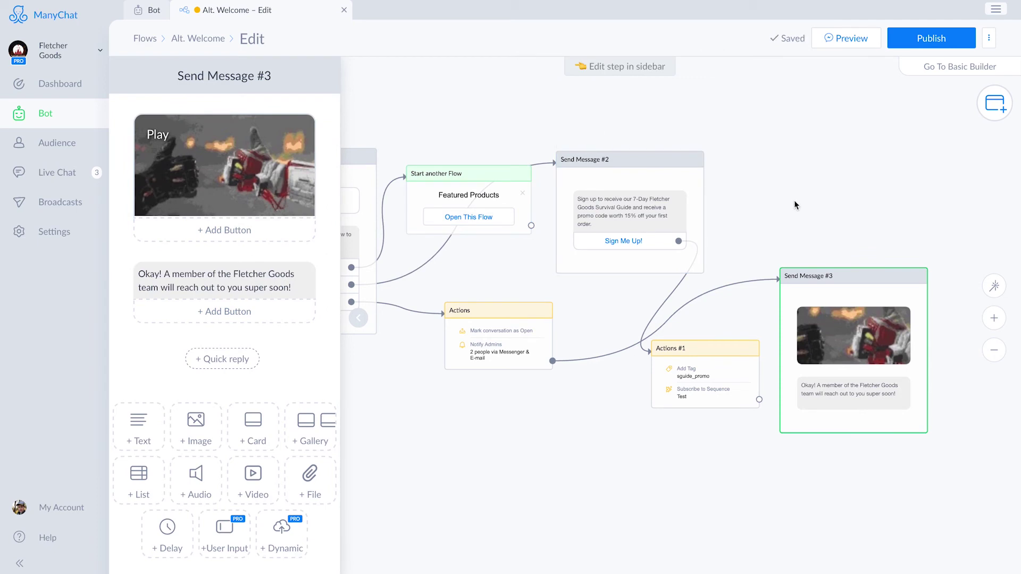
Publish the Welcome Message flow
left_click(928, 35)
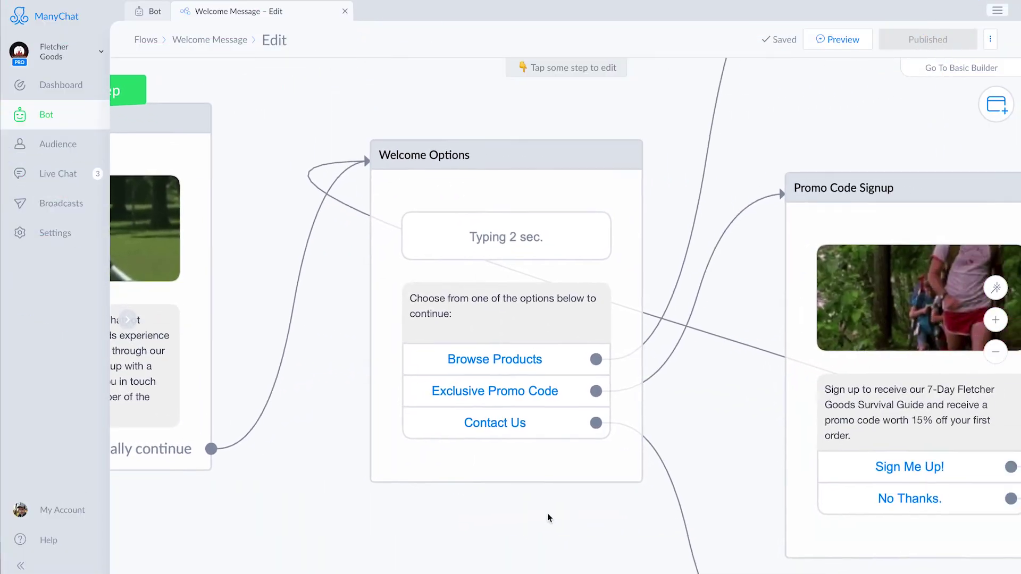
Pan the canvas to inspect the Promo Code Signup branch and the Contact Us actions with their reply
left_click_drag(548, 516, 479, 501)
left_click_drag(830, 131, 641, 128)
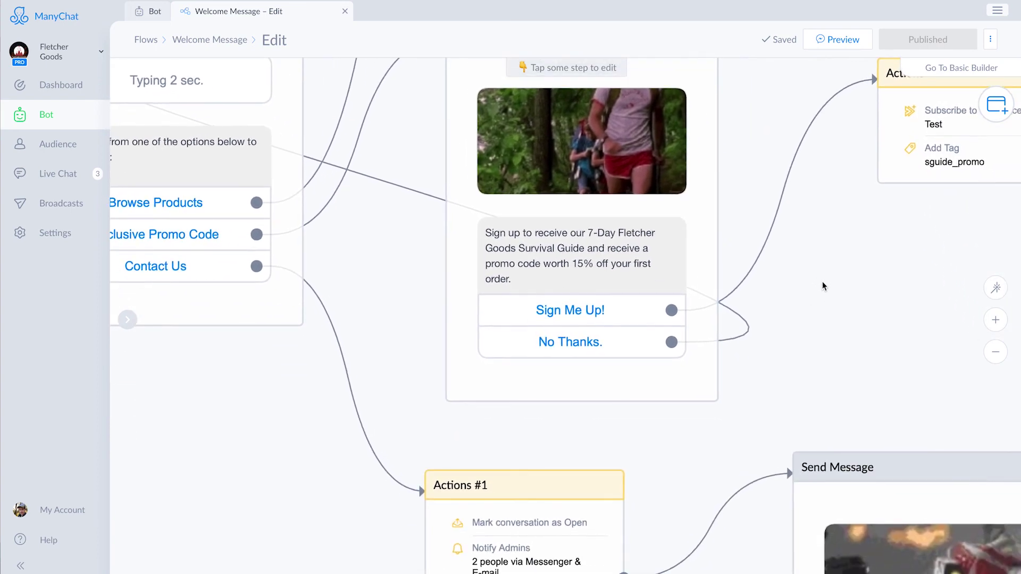